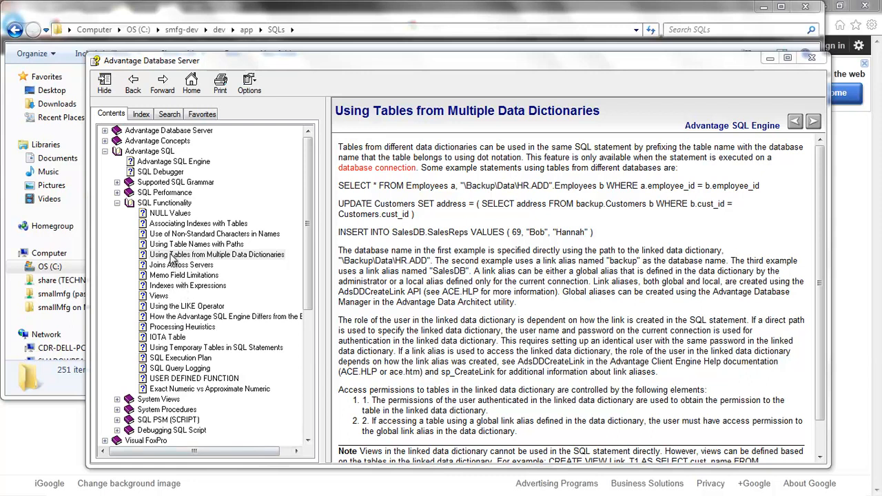
# Show the help topic Using Tables from Multiple Data Dictionaries under SQL Functionality in the Advantage SQL section.
pyautogui.click(133, 153)
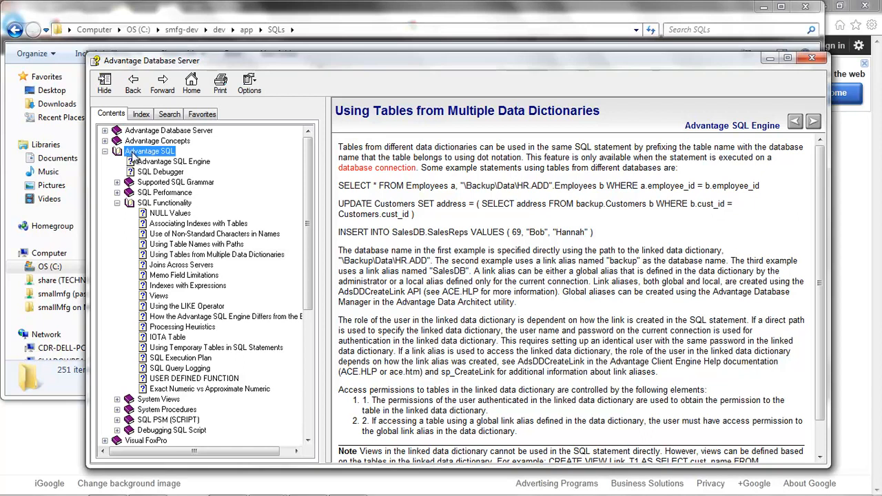
pyautogui.click(153, 204)
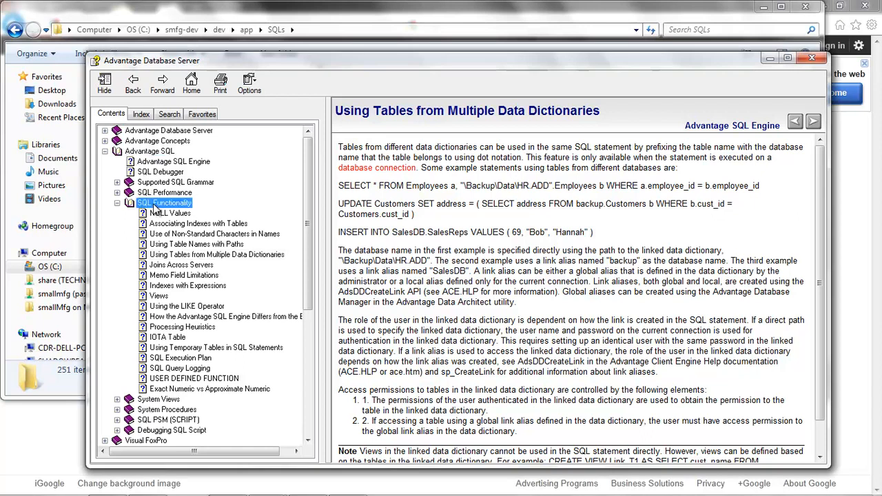
pyautogui.click(183, 258)
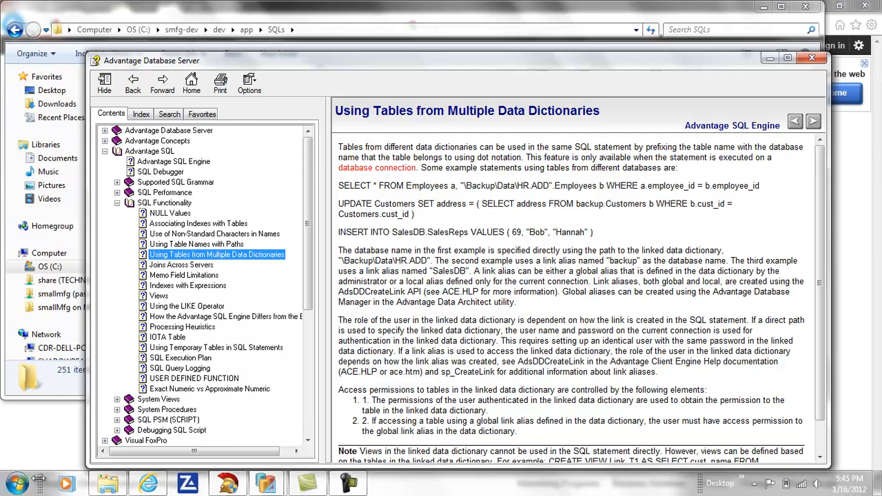
# Switch to Advantage Data Architect and move the SQL Utility window lower in the workspace.
pyautogui.click(267, 486)
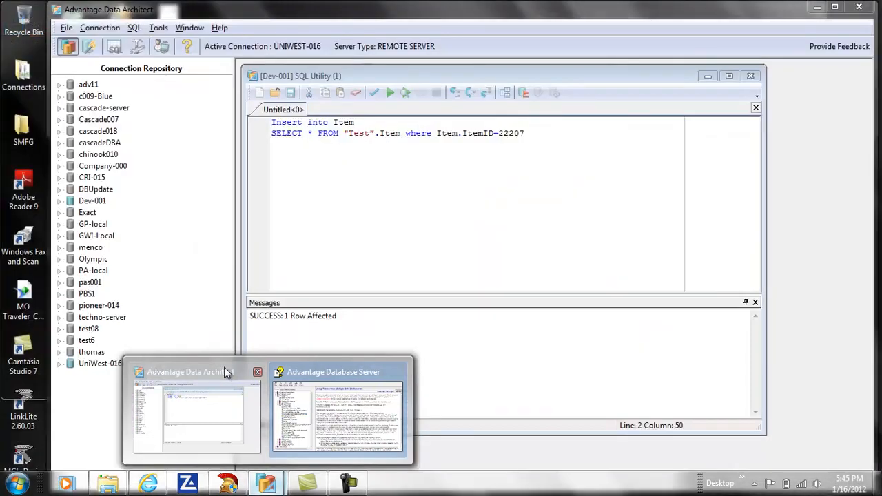
pyautogui.click(224, 372)
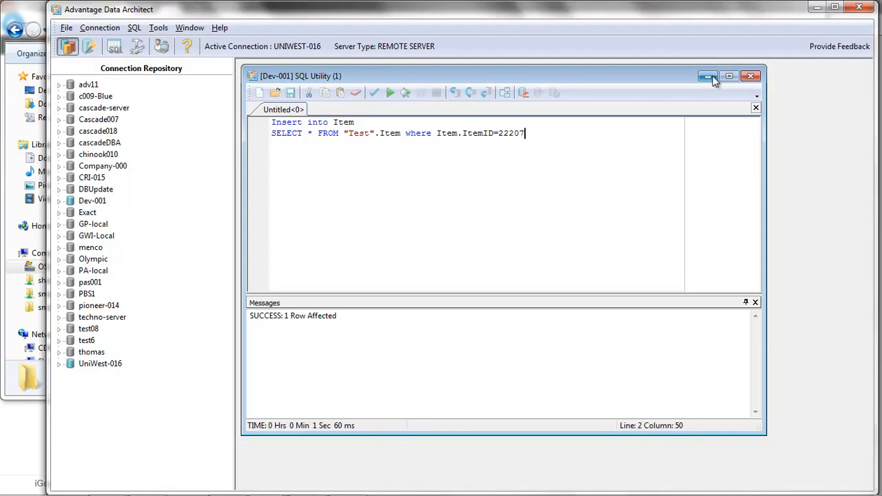
pyautogui.moveTo(655, 77); pyautogui.dragTo(662, 343)
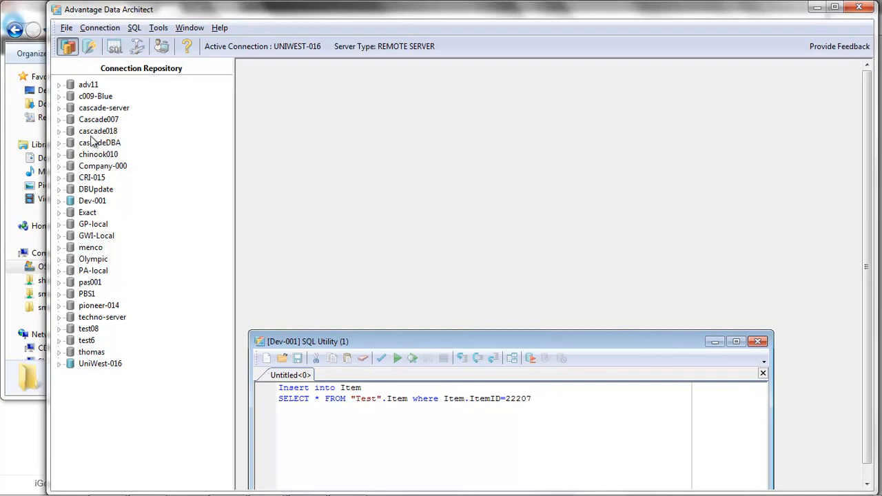
# Make Dev-001 the active connection and collapse its TABLES list and its branch in the Connection Repository.
pyautogui.click(61, 203)
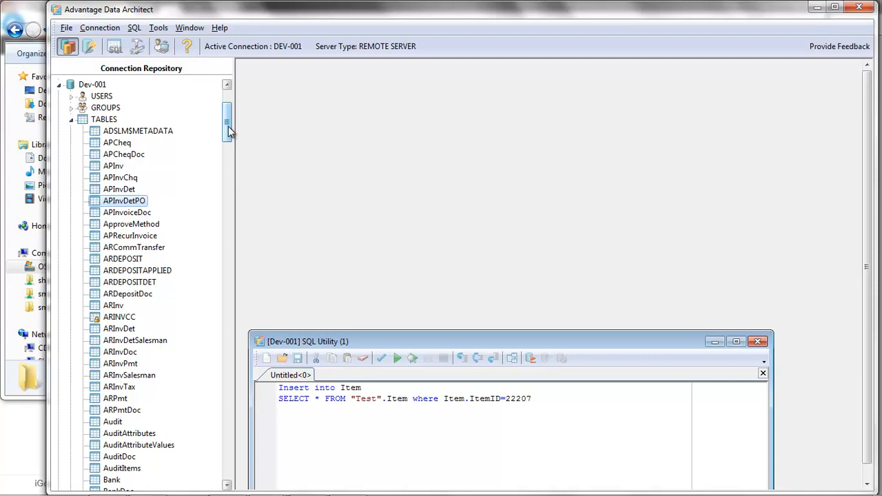
pyautogui.click(71, 121)
pyautogui.click(72, 122)
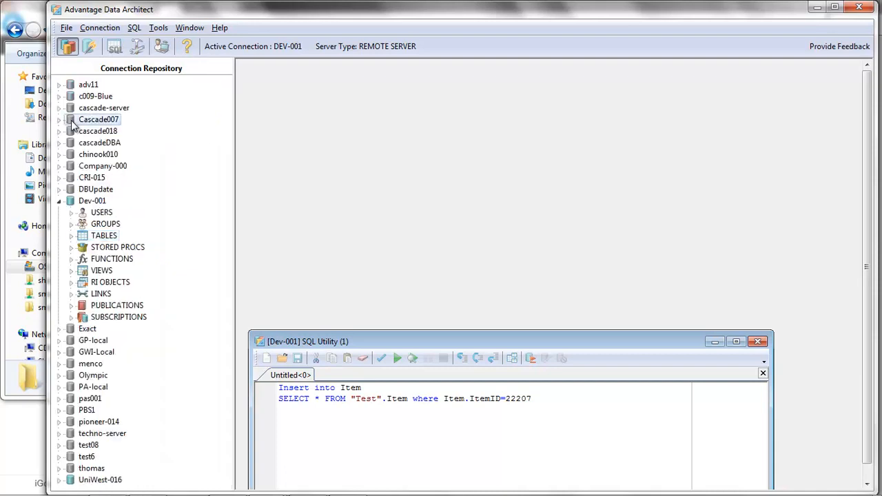
pyautogui.rightClick(92, 202)
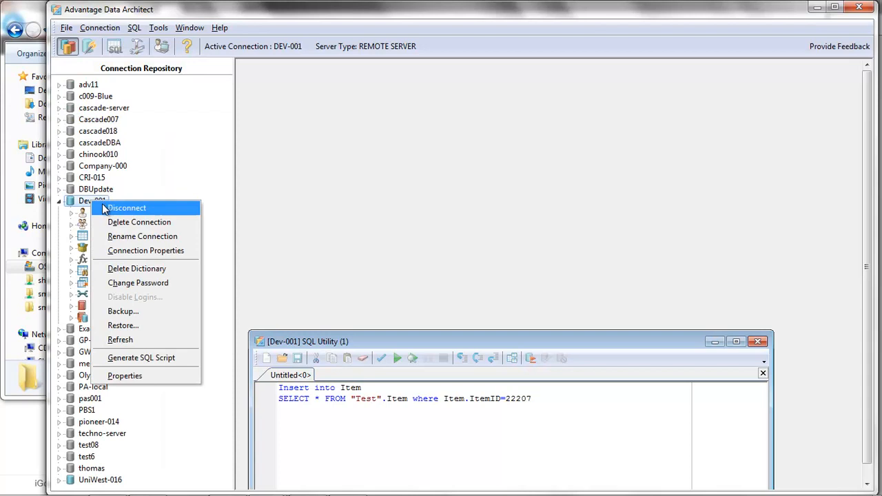
pyautogui.click(60, 202)
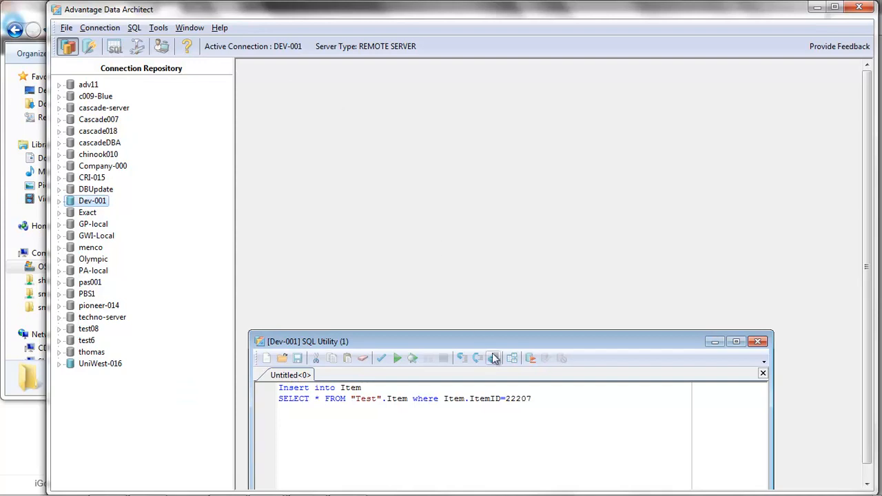
# Open the Link Manager for Dev-001 and drop the existing link with alias test.
pyautogui.moveTo(492, 345); pyautogui.dragTo(518, 306)
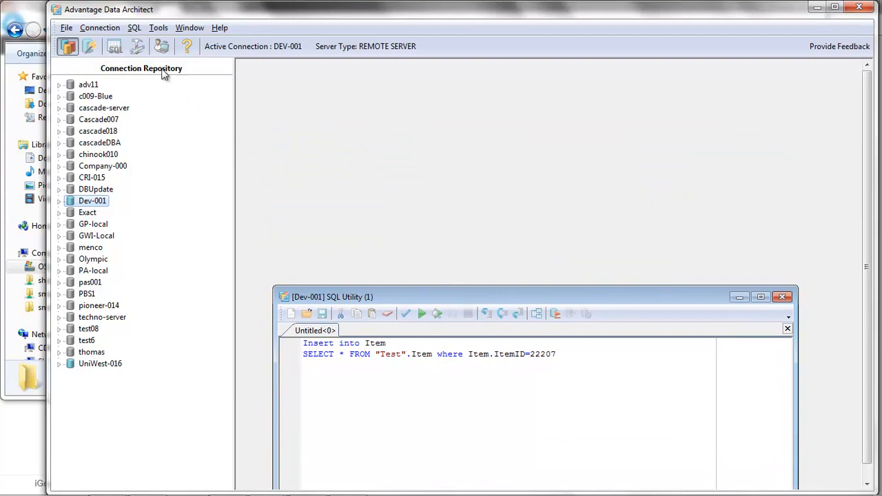
pyautogui.click(133, 31)
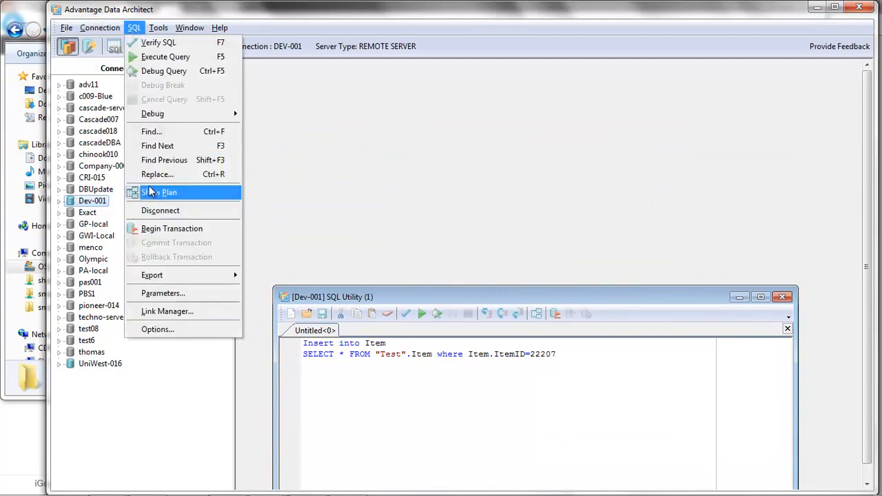
pyautogui.click(174, 313)
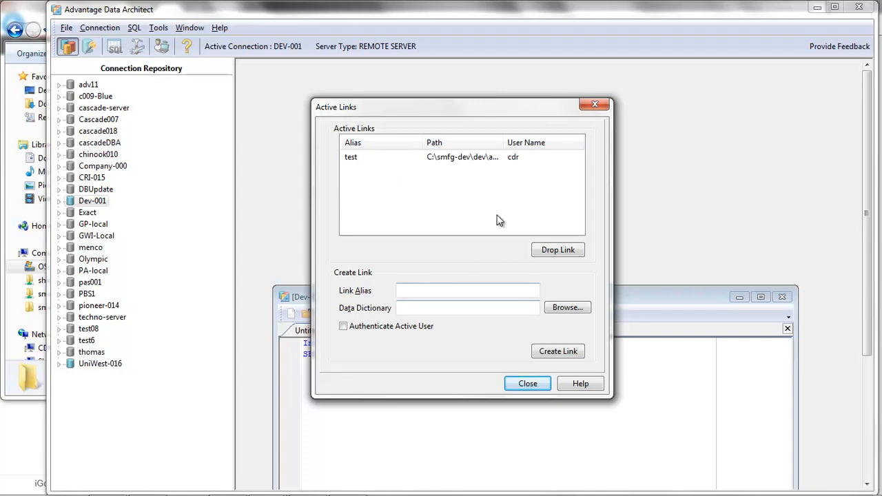
pyautogui.click(466, 159)
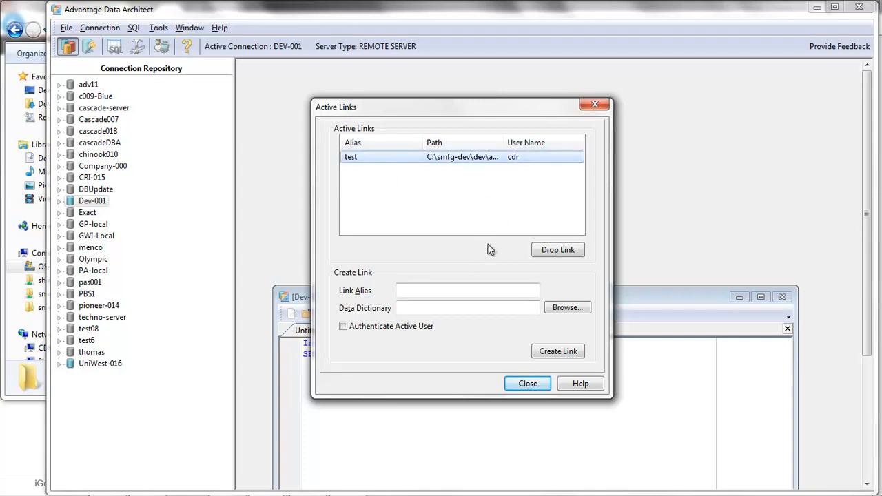
pyautogui.click(544, 251)
pyautogui.click(544, 353)
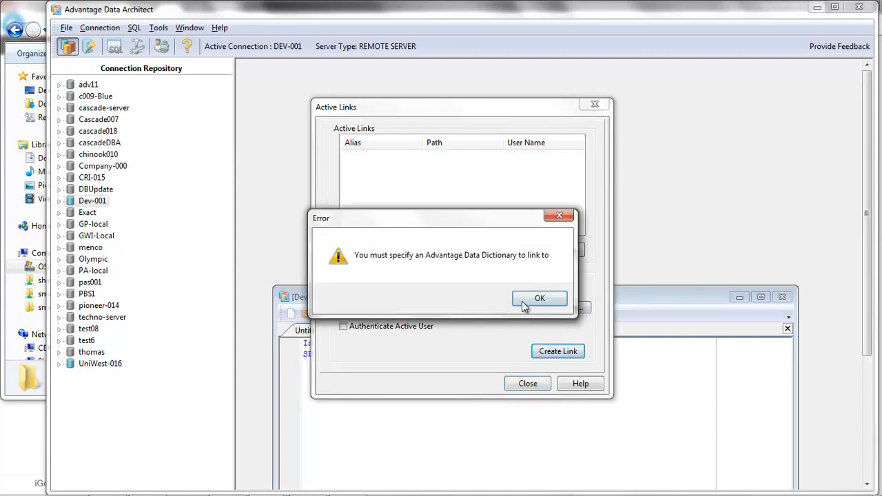
pyautogui.click(526, 302)
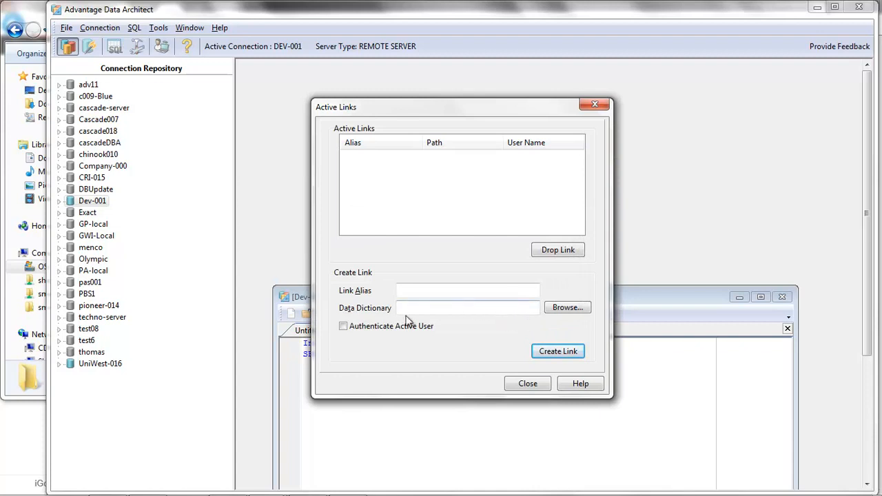
# Try to select the smallmfg dictionary in the company-016 folder as the link's data dictionary.
pyautogui.click(559, 310)
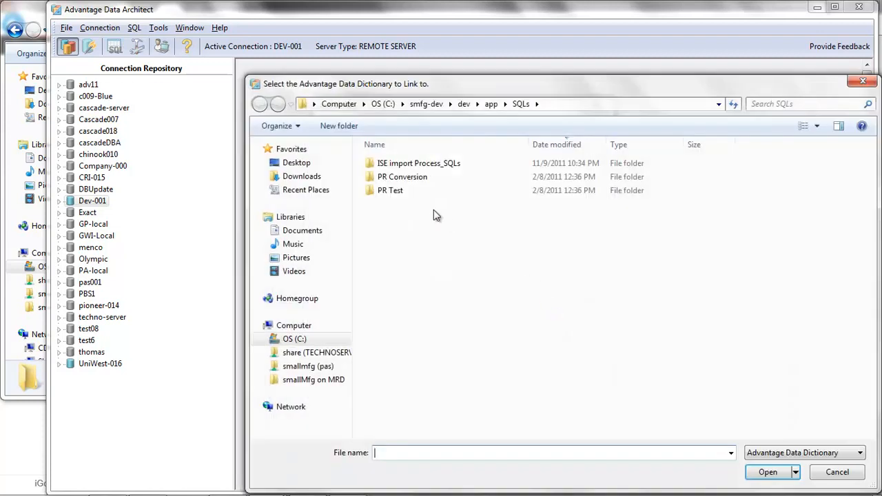
pyautogui.click(491, 104)
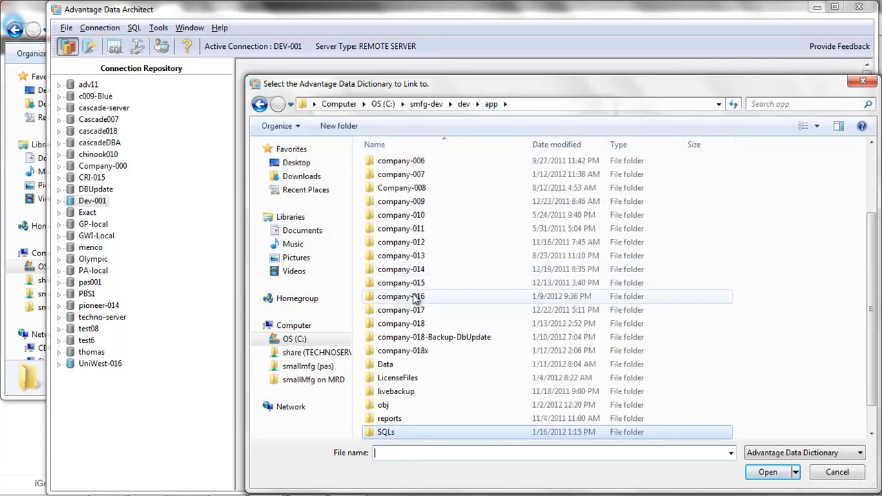
pyautogui.doubleClick(416, 298)
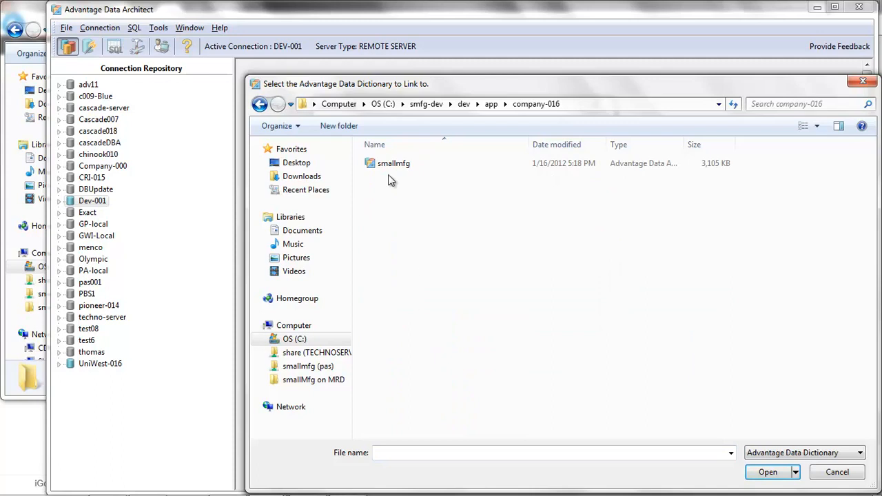
pyautogui.doubleClick(388, 164)
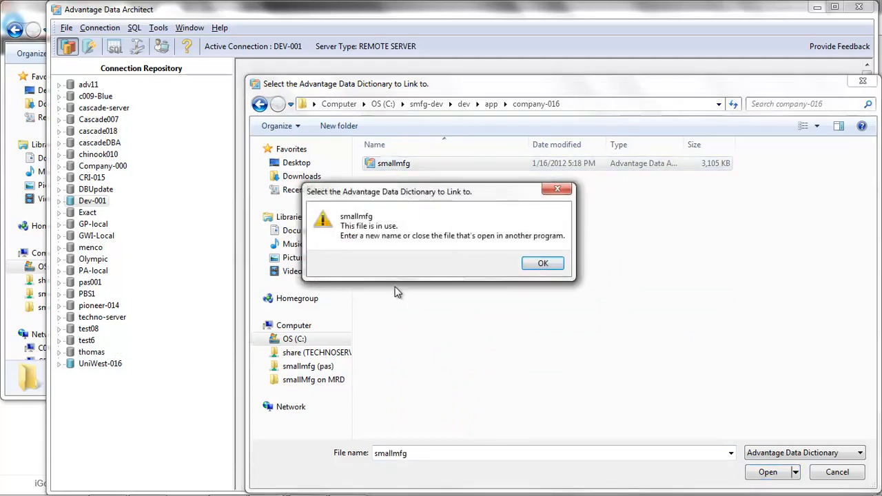
pyautogui.click(541, 265)
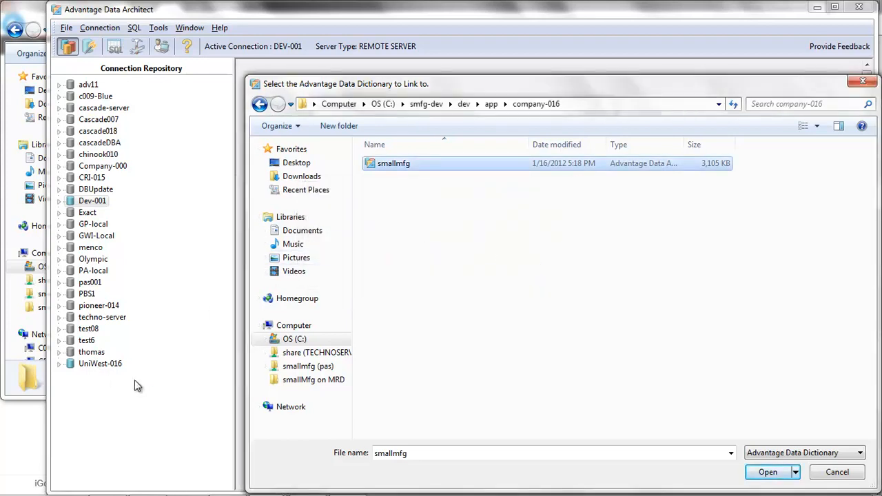
pyautogui.click(839, 472)
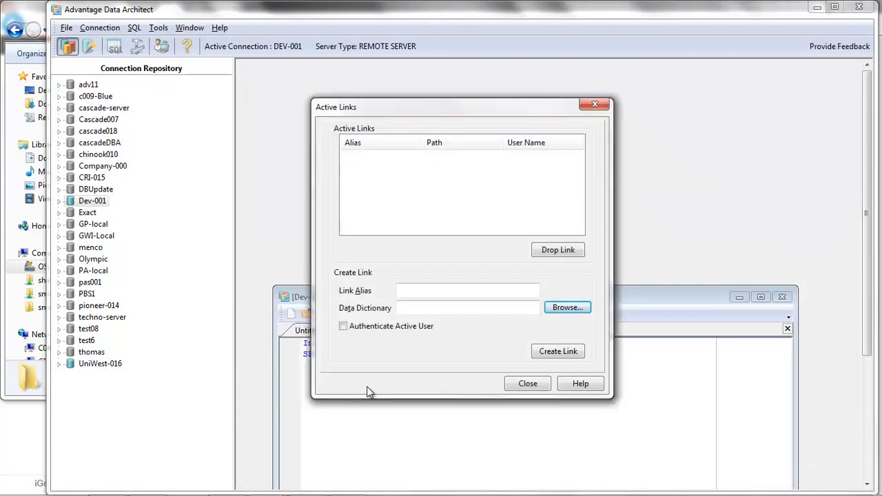
pyautogui.click(528, 383)
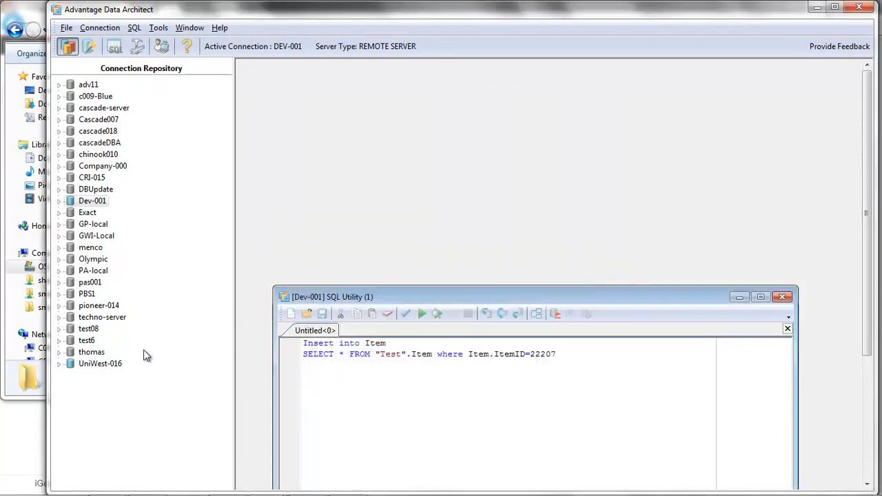
# Disconnect the UniWest-016 connection and reopen the Link Manager.
pyautogui.rightClick(116, 368)
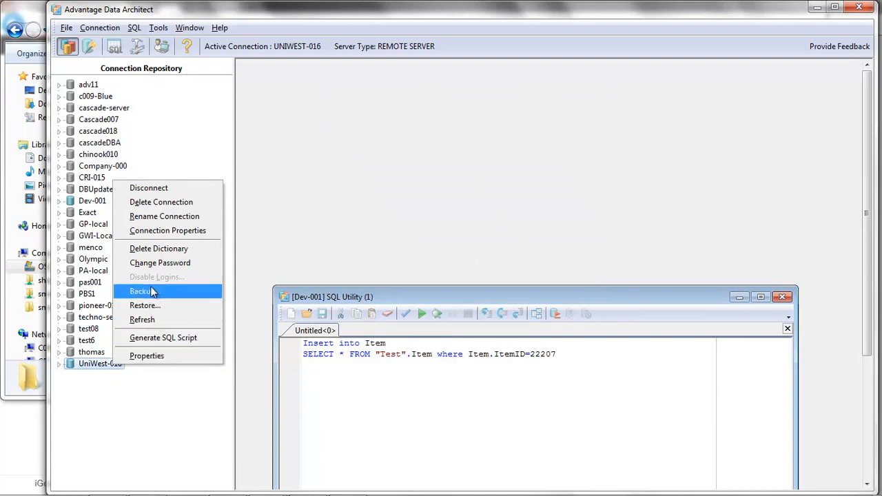
pyautogui.click(153, 189)
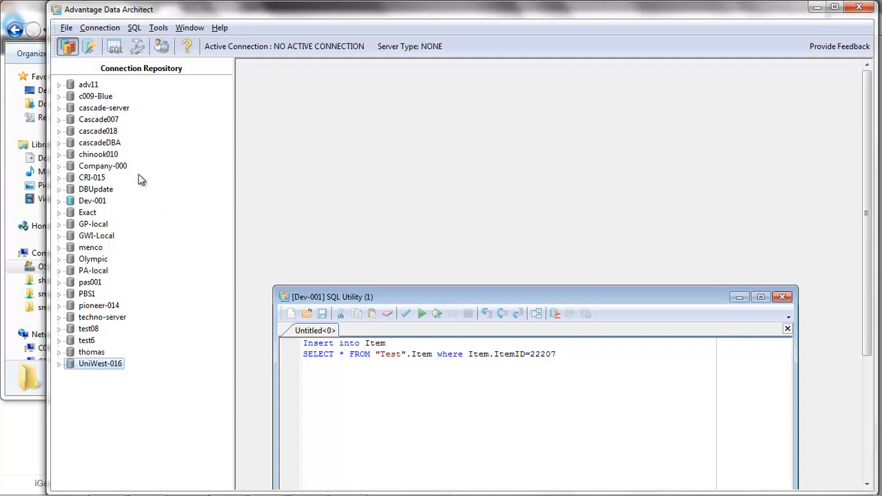
pyautogui.click(133, 27)
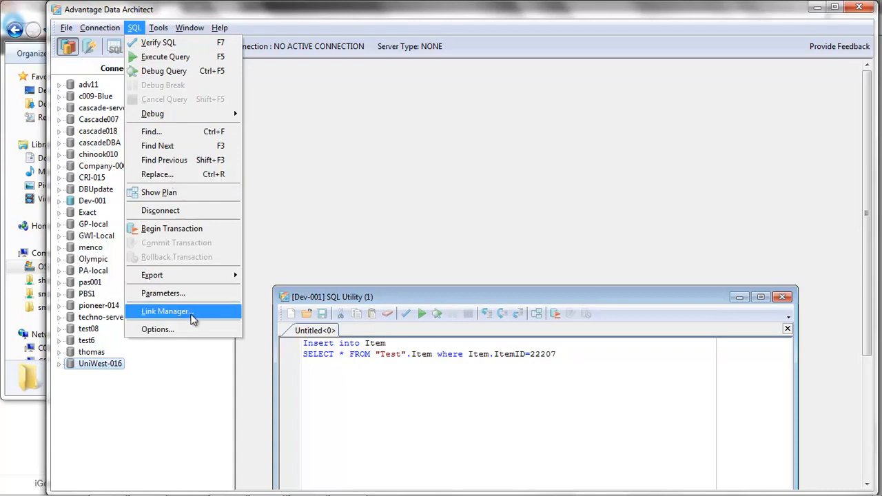
pyautogui.click(165, 311)
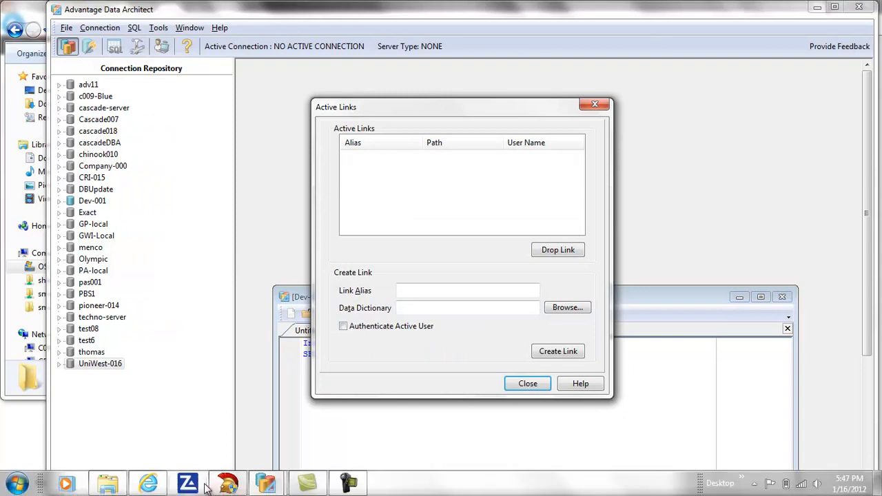
# Copy the path C:\smfg-dev\dev\app\company-016 from Windows Explorer and paste it as the new link's data dictionary.
pyautogui.click(148, 483)
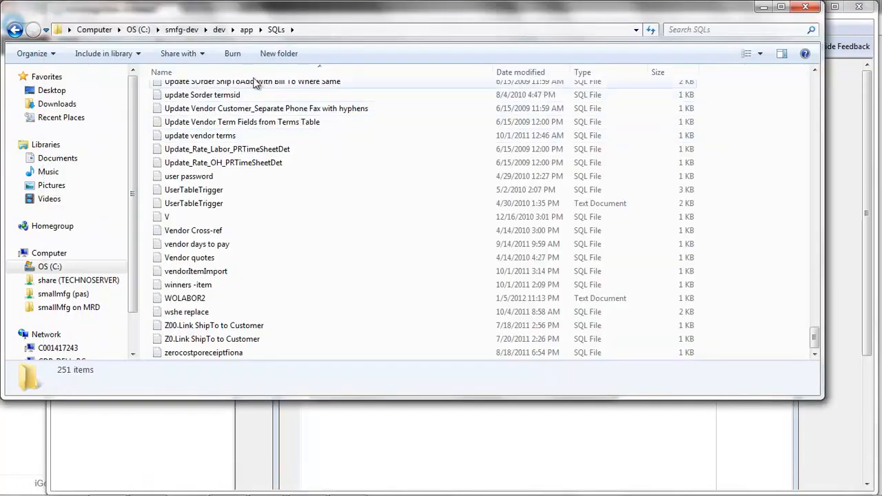
pyautogui.click(246, 30)
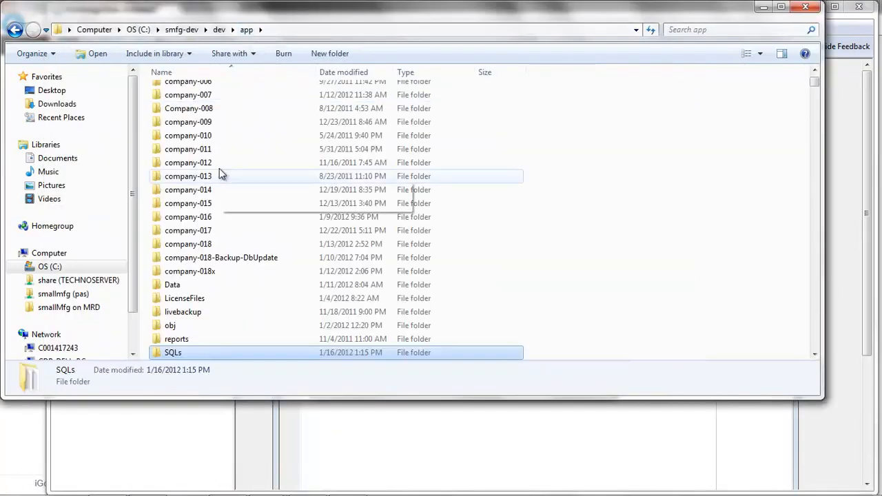
pyautogui.doubleClick(204, 218)
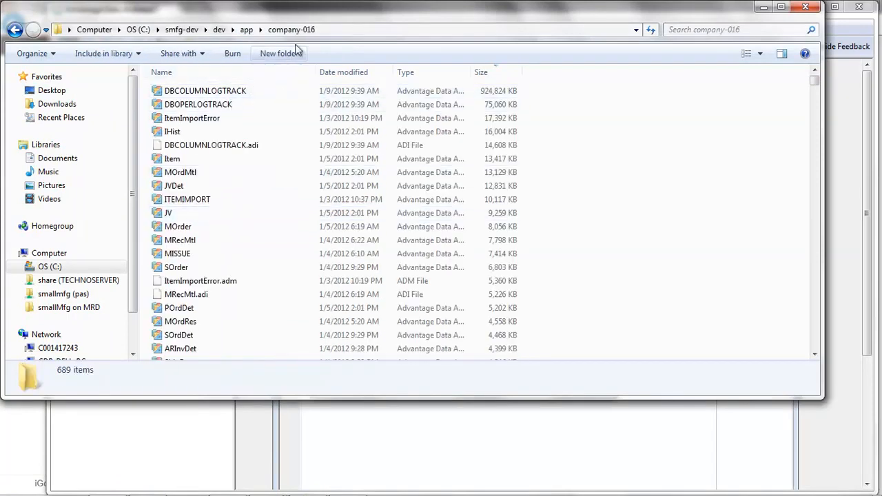
pyautogui.click(329, 29)
pyautogui.hotkey('ctrl', 'c')
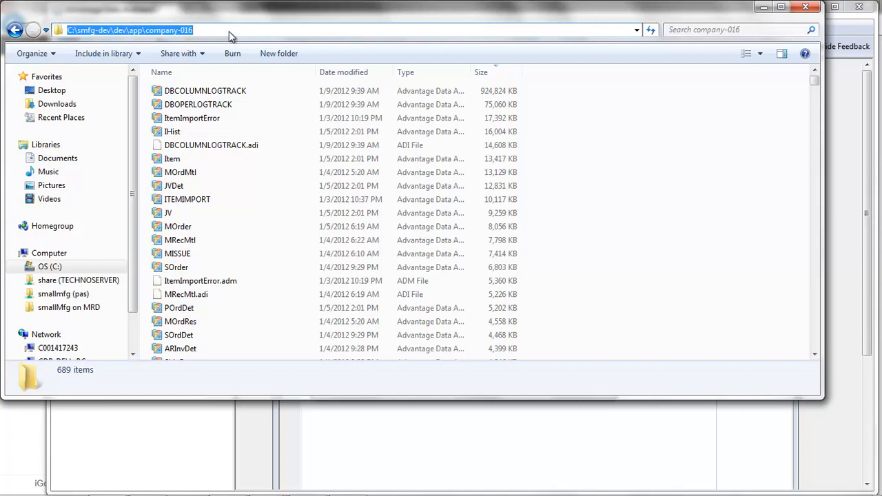
pyautogui.click(329, 434)
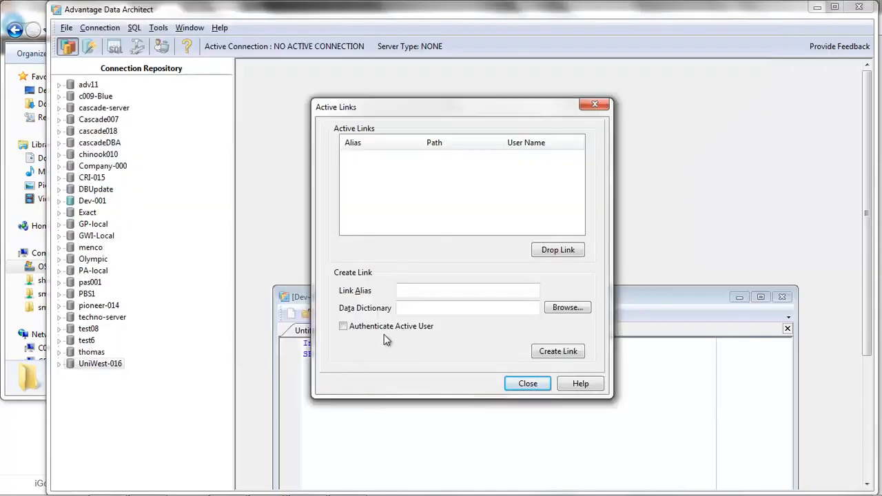
pyautogui.click(404, 308)
pyautogui.hotkey('ctrl', 'v')
# Select the smallmfg dictionary in C:\smfg-dev\dev\app\company-016 as the new link's data dictionary.
pyautogui.click(557, 308)
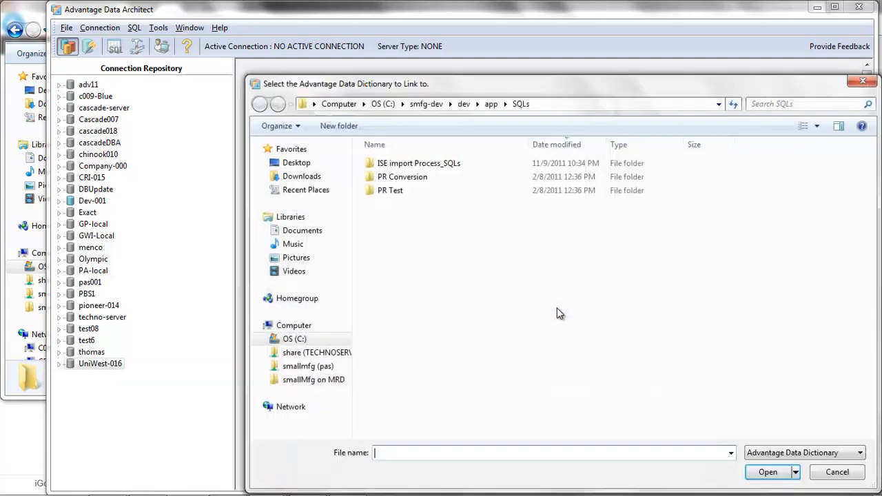
pyautogui.click(464, 104)
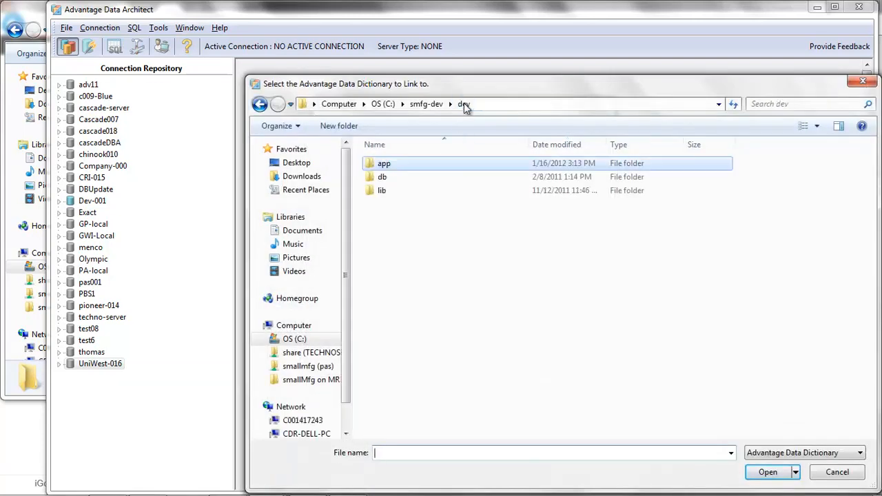
pyautogui.doubleClick(384, 167)
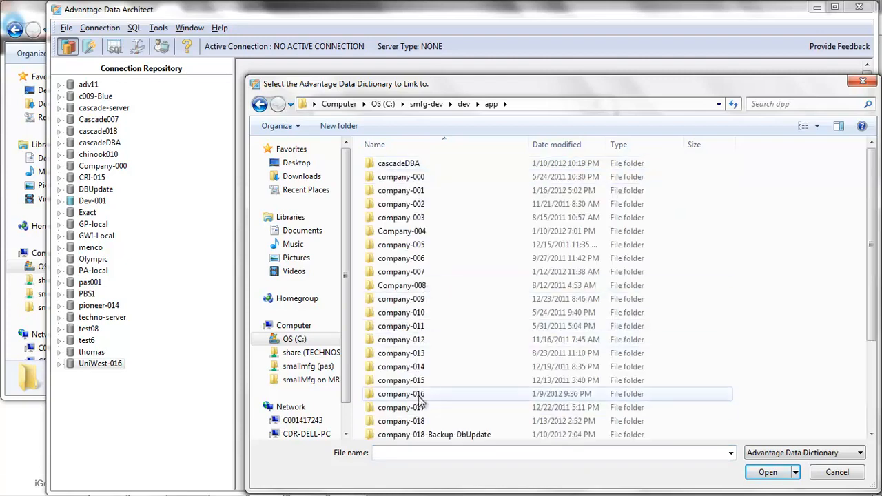
pyautogui.doubleClick(418, 397)
pyautogui.doubleClick(390, 165)
# Create the link with the alias test, log in with the database user name and password, and close the Link Manager.
pyautogui.click(423, 292)
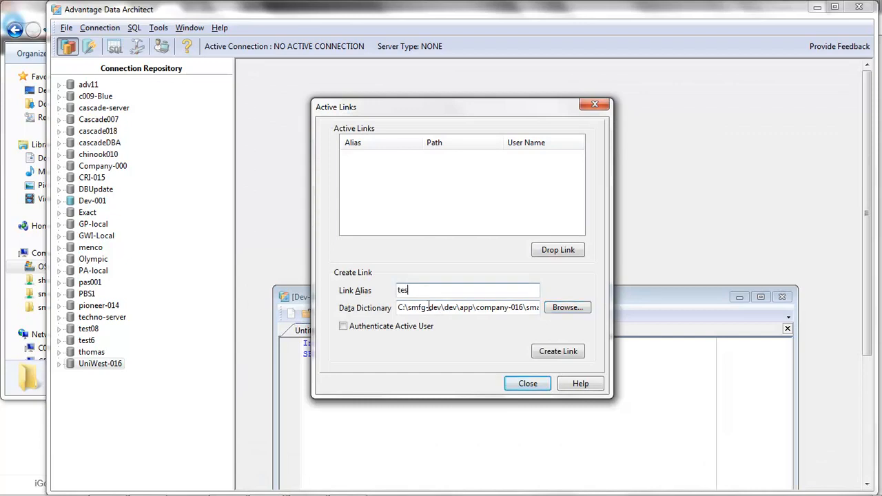
pyautogui.click(564, 353)
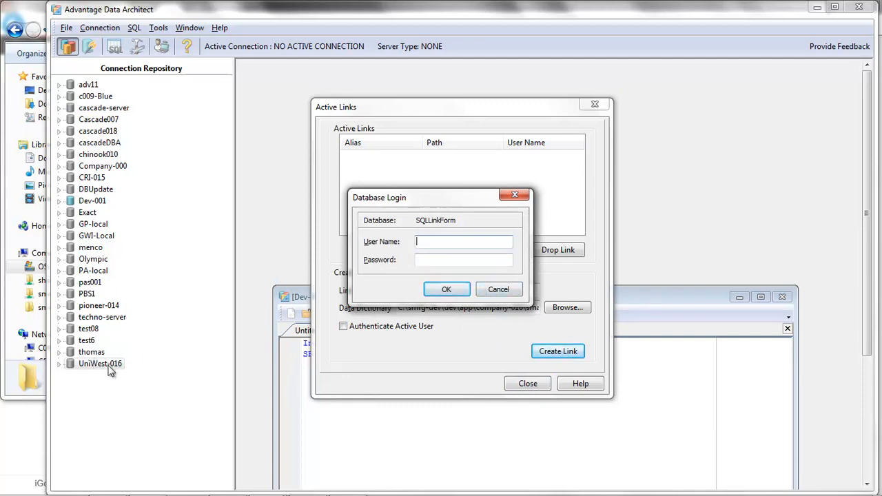
pyautogui.press('Tab')
pyautogui.press('Return')
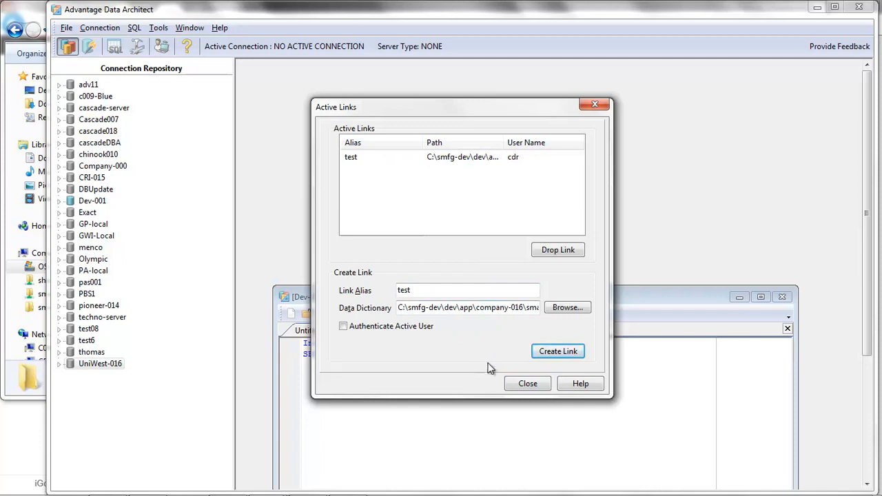
pyautogui.click(518, 388)
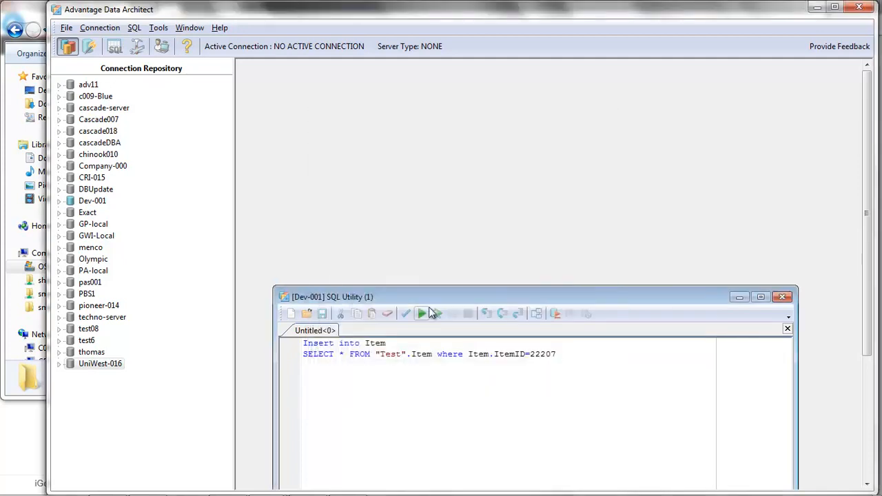
# Run the SQL statement on Dev-001 that inserts the item with ItemID 22207 from the linked "Test" Item table into Item.
pyautogui.moveTo(420, 298); pyautogui.dragTo(406, 98)
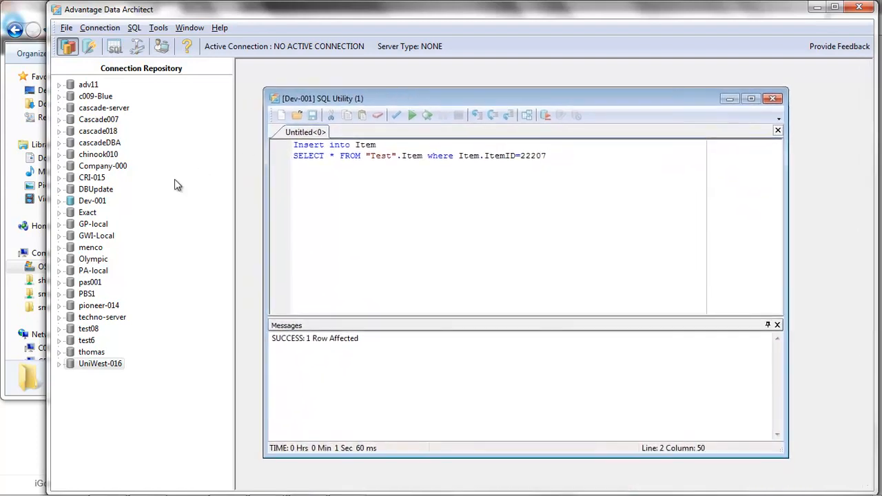
pyautogui.click(87, 204)
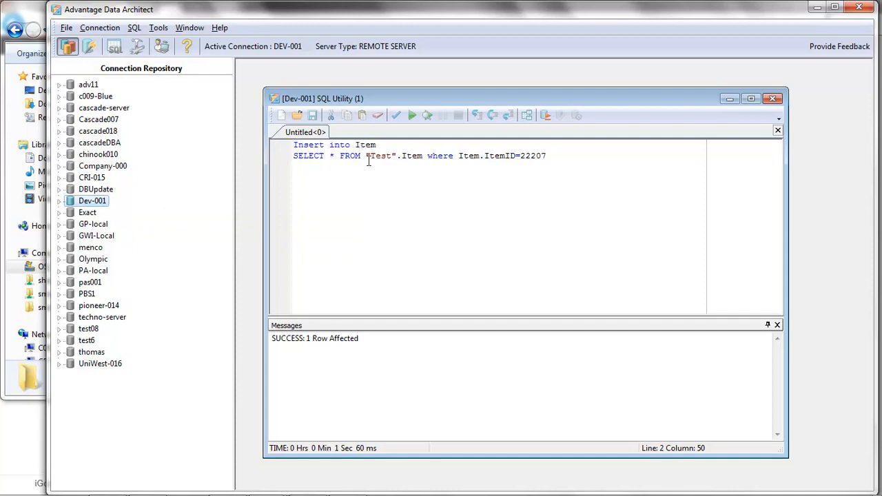
pyautogui.moveTo(361, 156); pyautogui.dragTo(399, 155)
pyautogui.click(391, 178)
pyautogui.moveTo(365, 155); pyautogui.dragTo(397, 156)
pyautogui.click(402, 173)
pyautogui.click(412, 116)
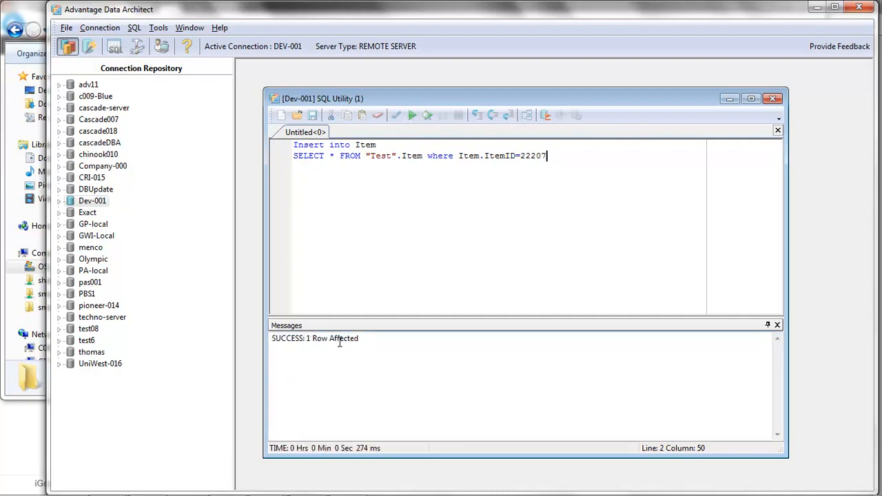
# Open the Item table of Dev-001 and locate the record with ItemID 22207 near its end.
pyautogui.click(59, 202)
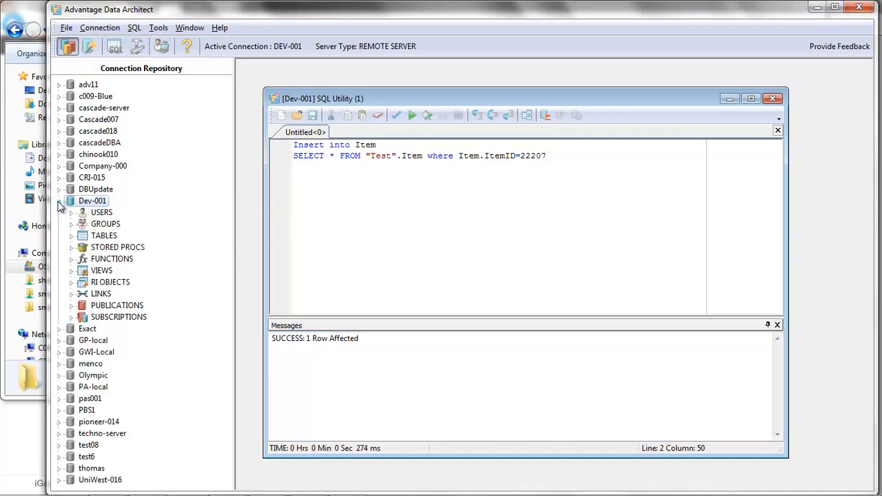
pyautogui.click(72, 237)
pyautogui.moveTo(229, 128); pyautogui.dragTo(197, 246)
pyautogui.doubleClick(108, 318)
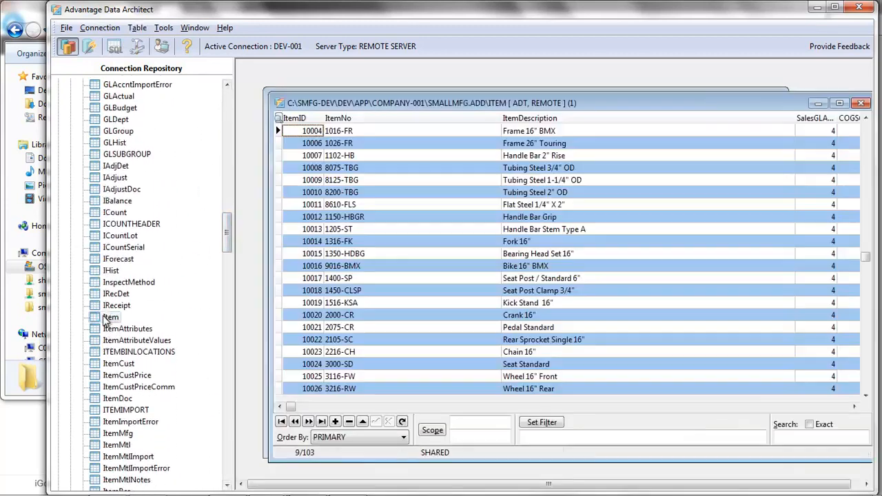
pyautogui.moveTo(867, 264); pyautogui.dragTo(878, 404)
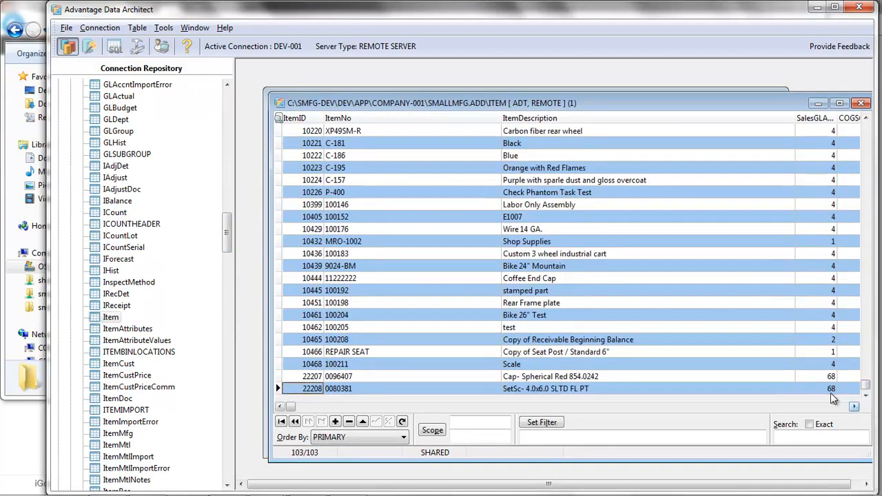
pyautogui.click(413, 376)
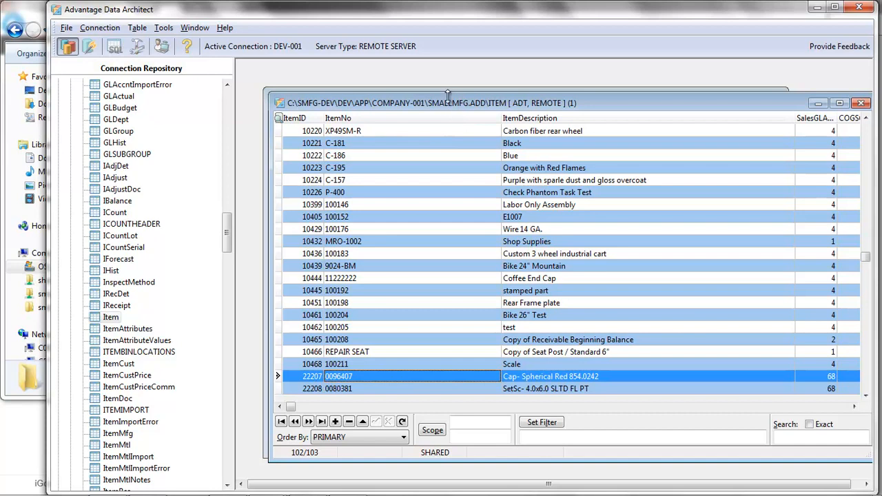
# Compare the Item record with the SQL statement behind the table window, and close the table.
pyautogui.moveTo(448, 103); pyautogui.dragTo(441, 189)
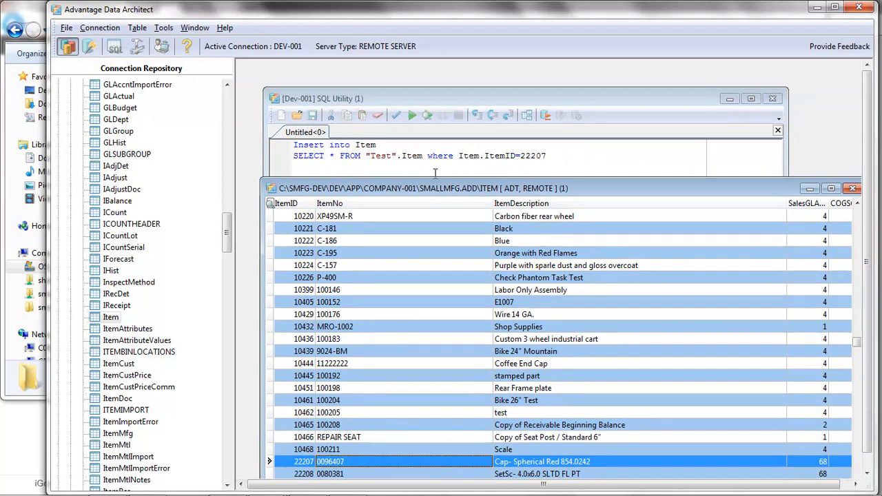
pyautogui.moveTo(717, 190); pyautogui.dragTo(696, 107)
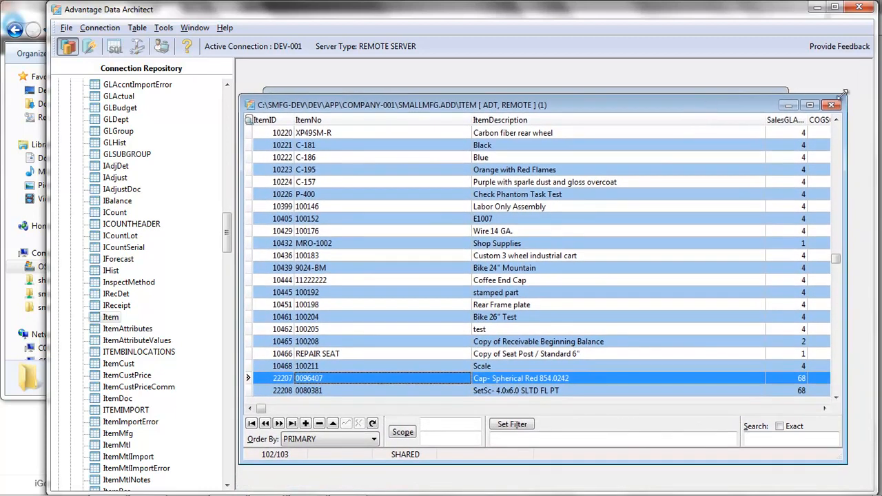
pyautogui.click(832, 105)
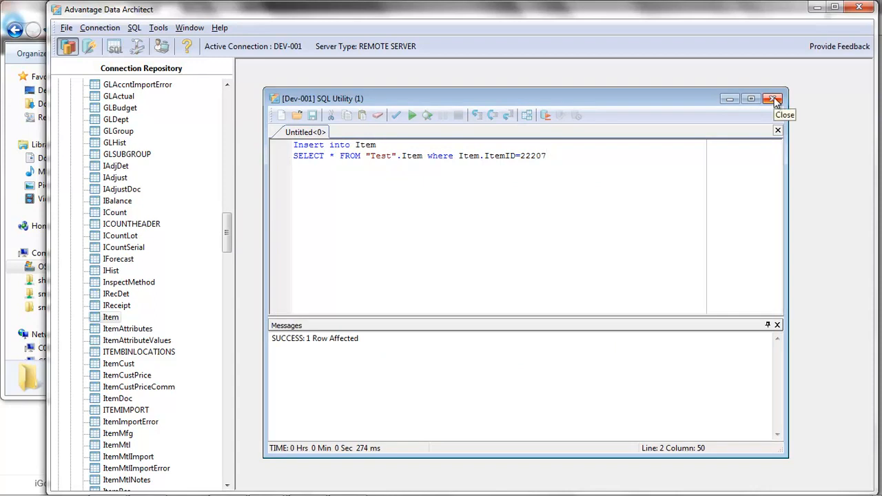
pyautogui.moveTo(286, 483)
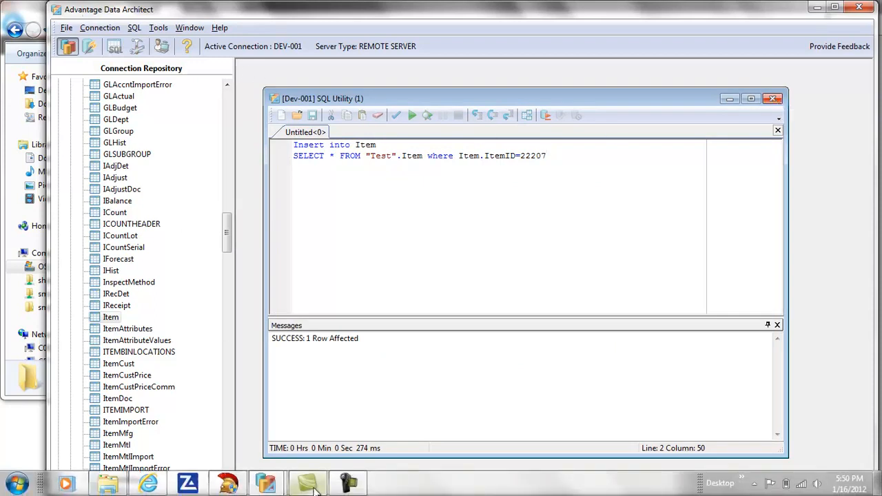
pyautogui.click(346, 484)
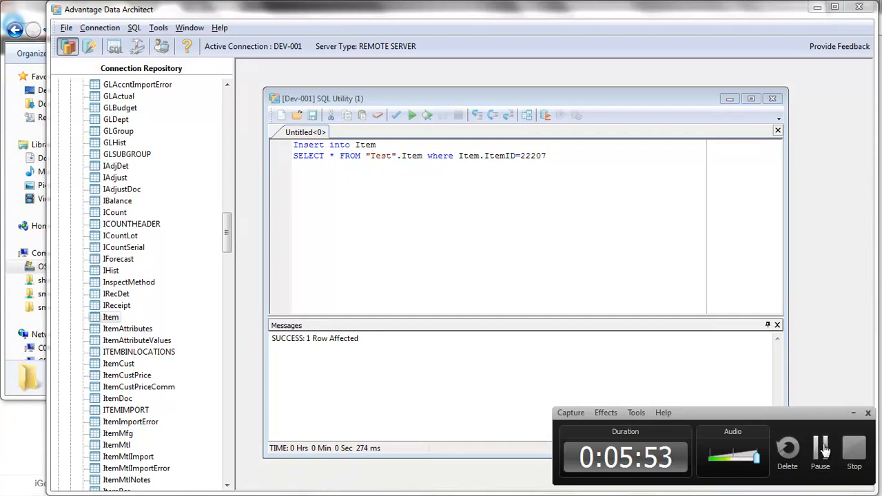